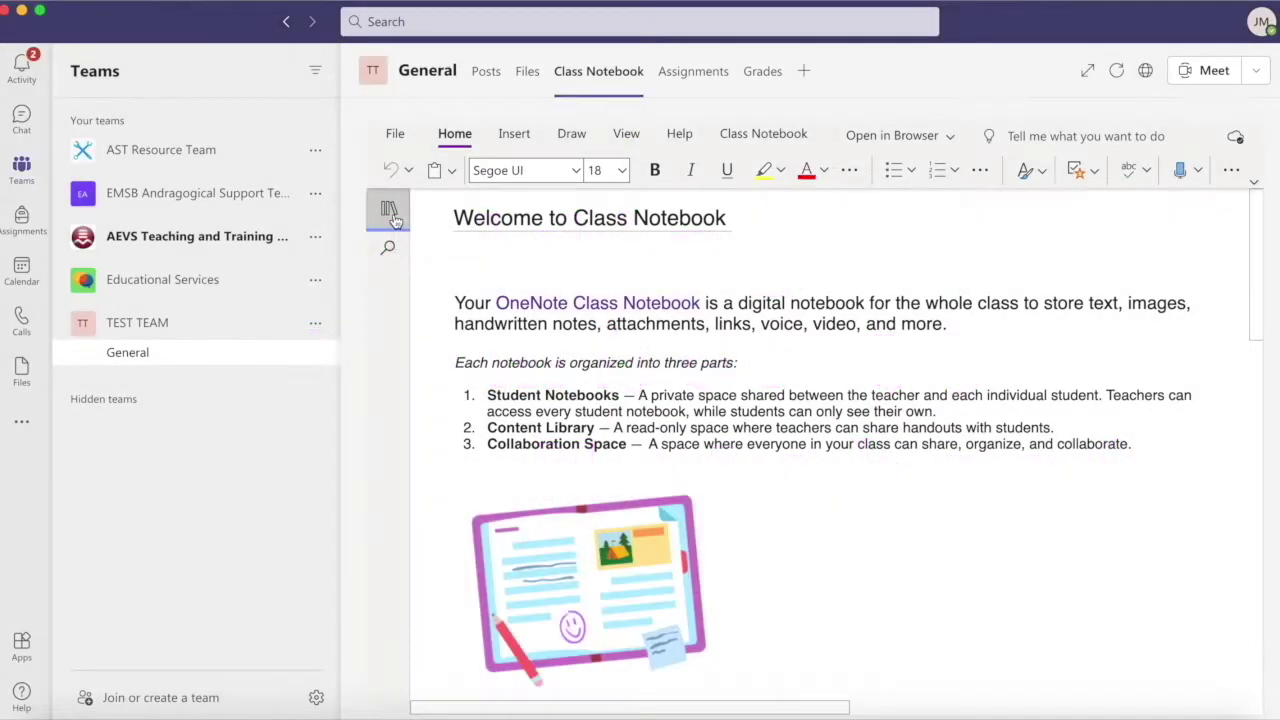
- Add a student to TEST TEAM by searching the student's first name, and reload the Class Notebook with its section list shown
left_click(390, 214)
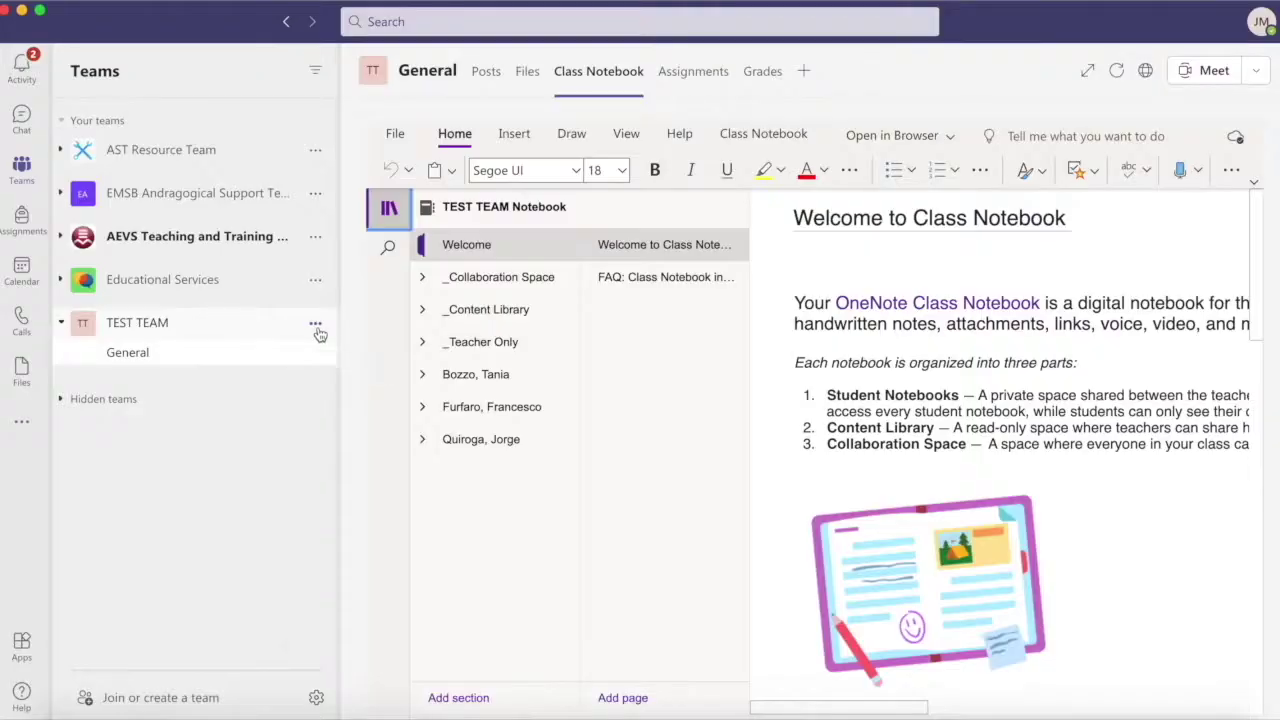
left_click(316, 338)
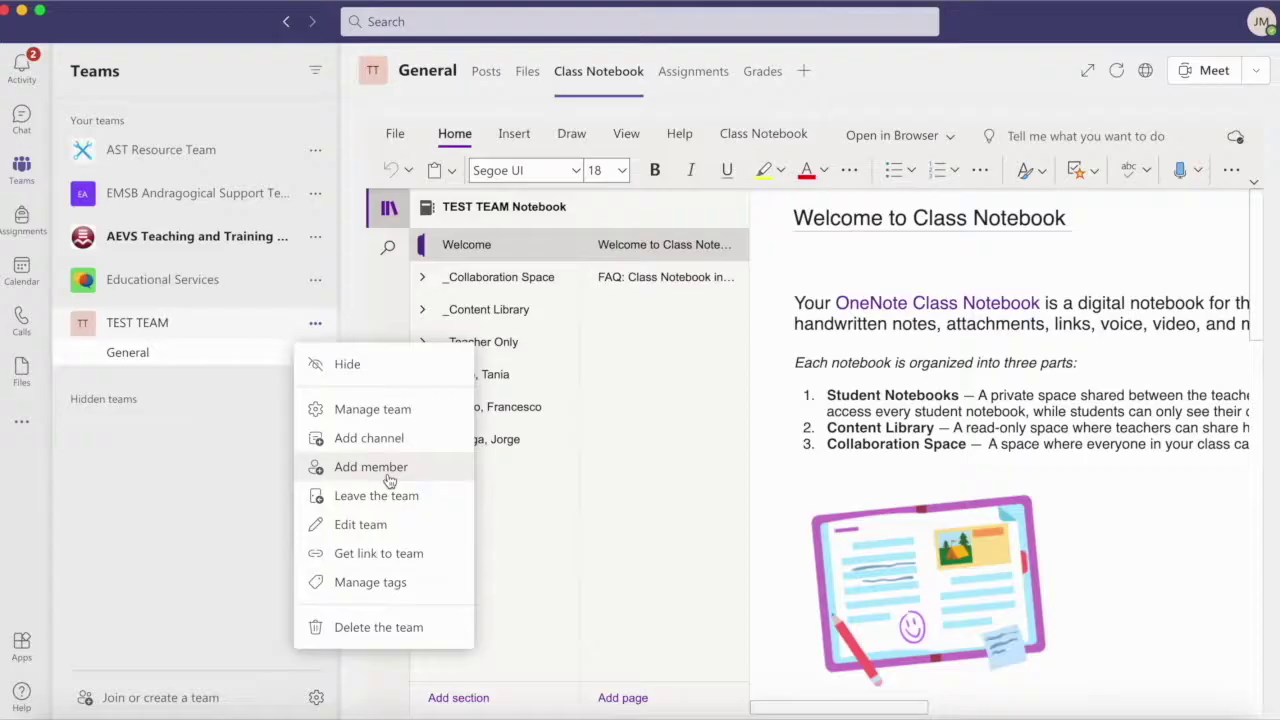
left_click(400, 476)
type("t")
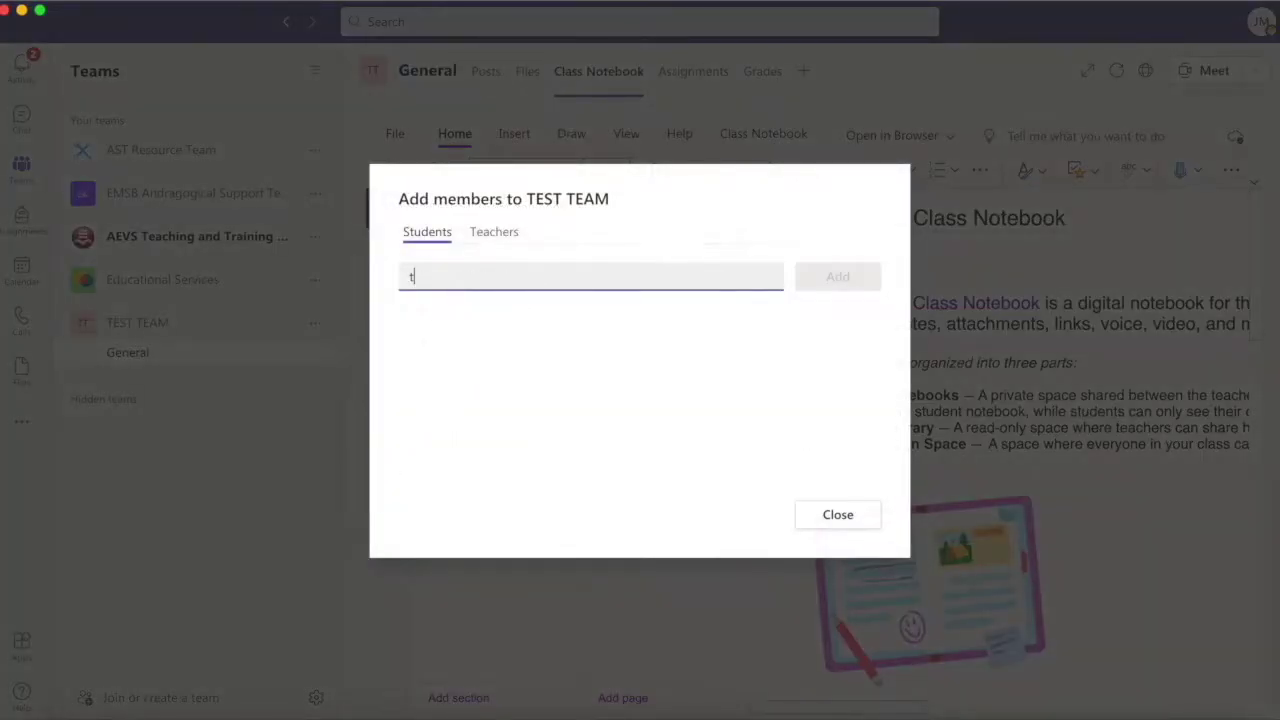
type("ania")
left_click(537, 377)
left_click(836, 277)
left_click(845, 515)
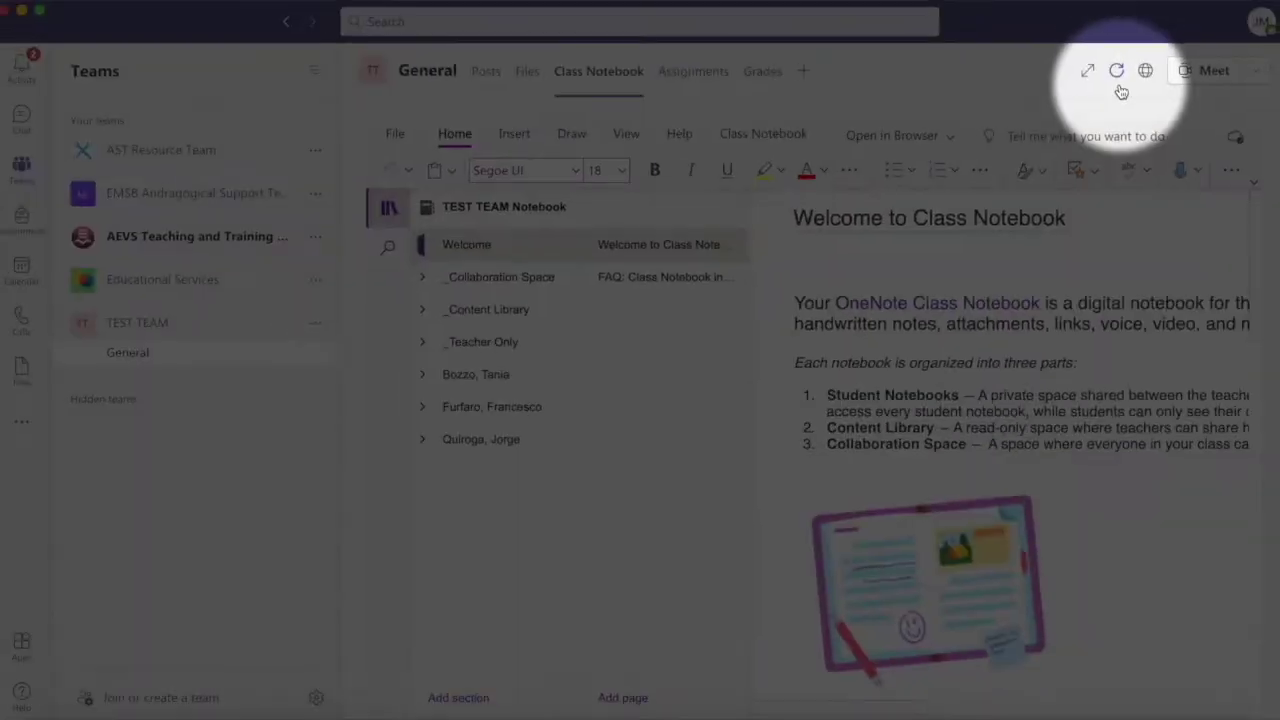
left_click(1118, 76)
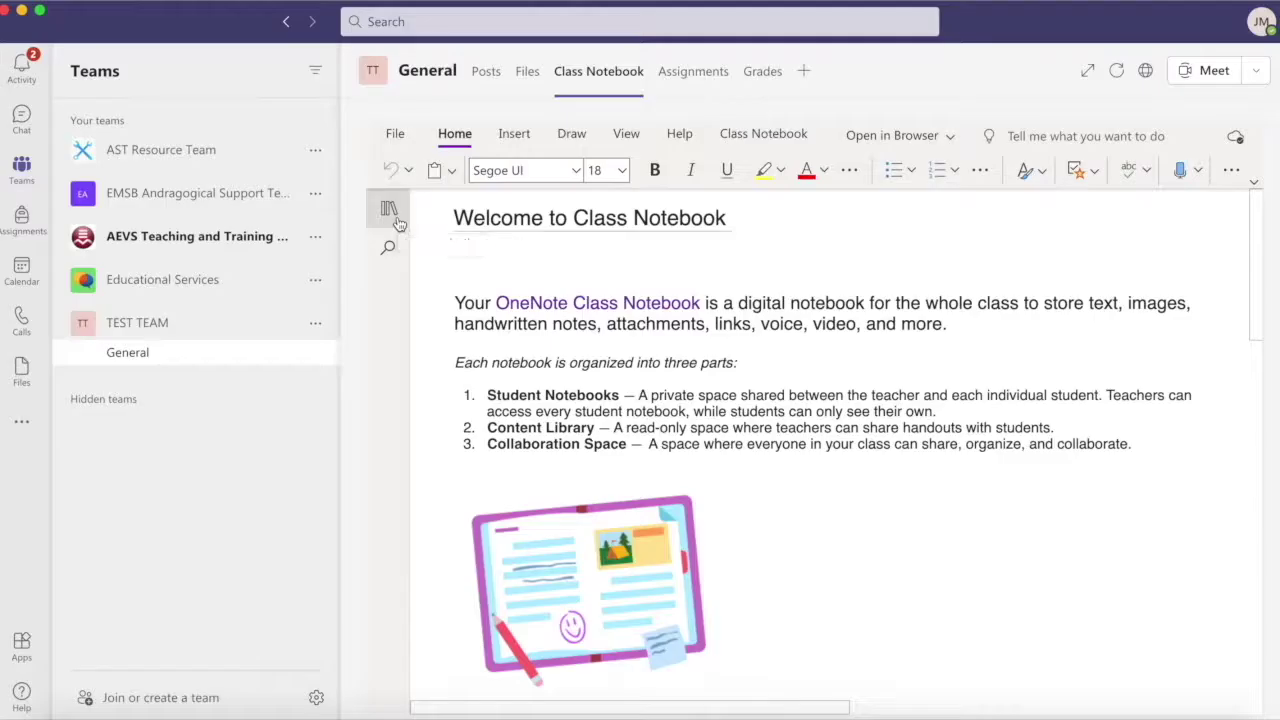
left_click(389, 208)
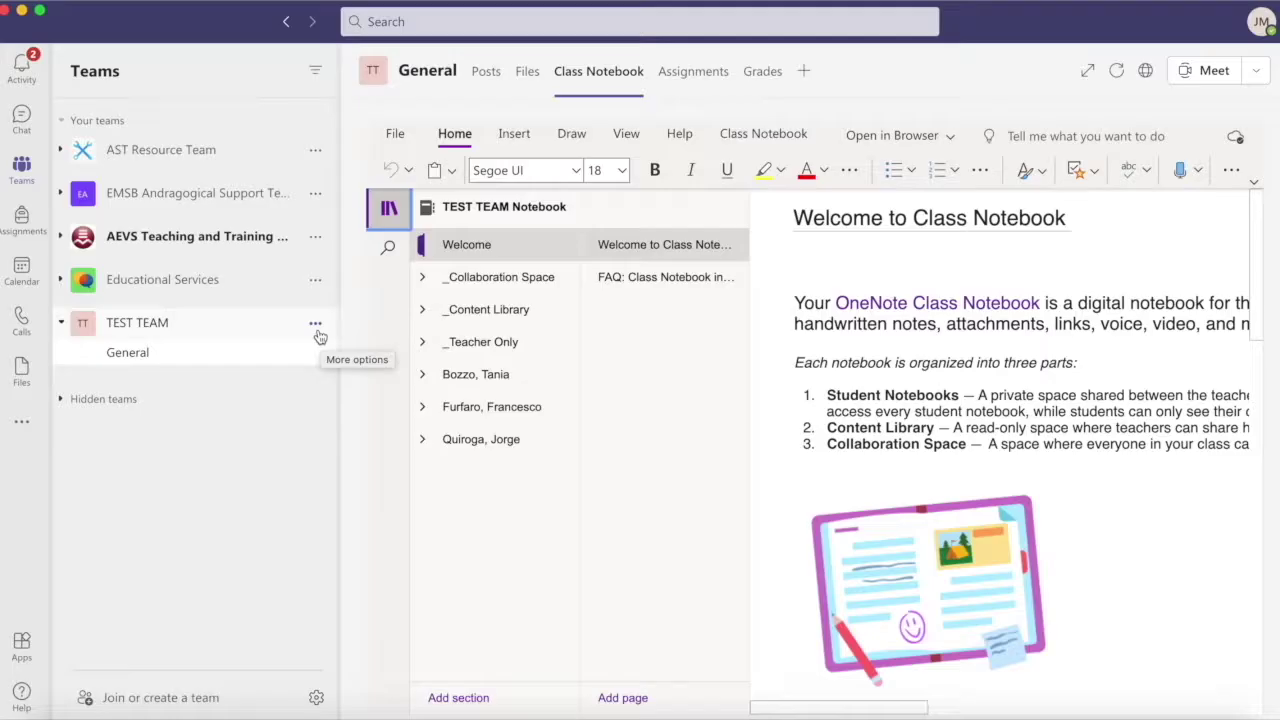
- Add a guest student to TEST TEAM by searching the surname, and reload the Class Notebook to check its student sections
left_click(315, 325)
left_click(400, 468)
type("moriello")
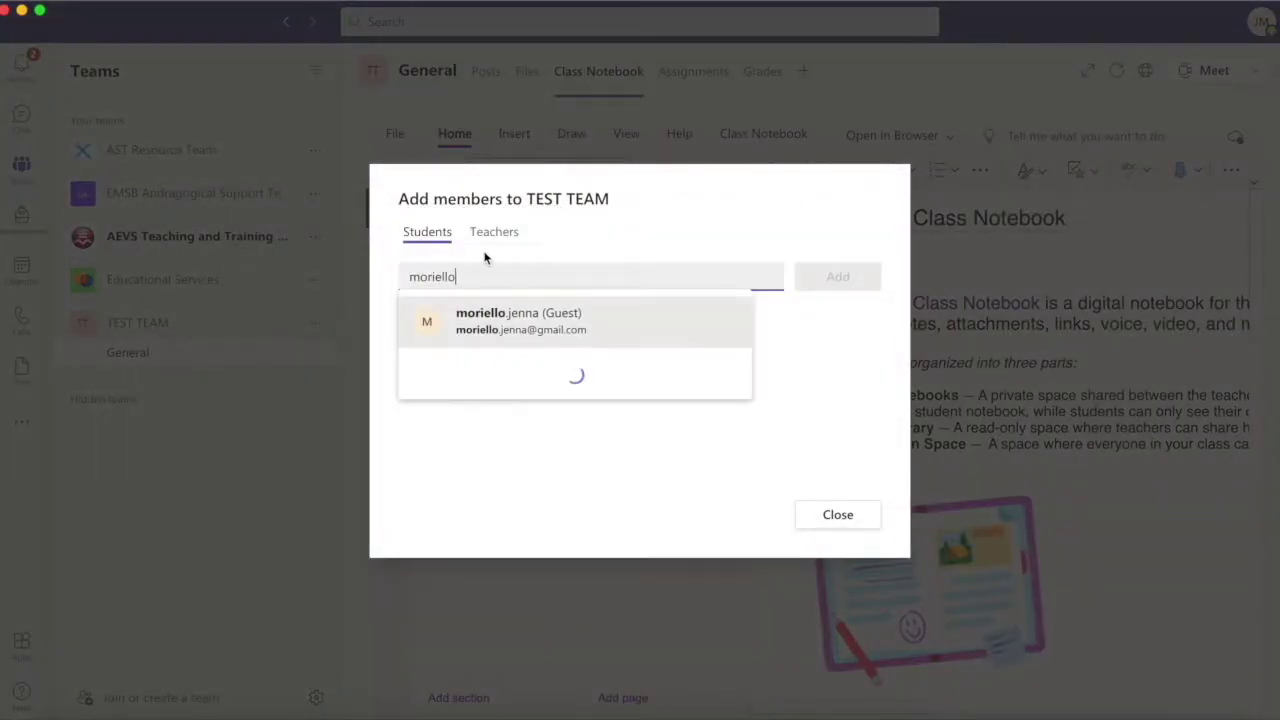
left_click(510, 312)
left_click(855, 278)
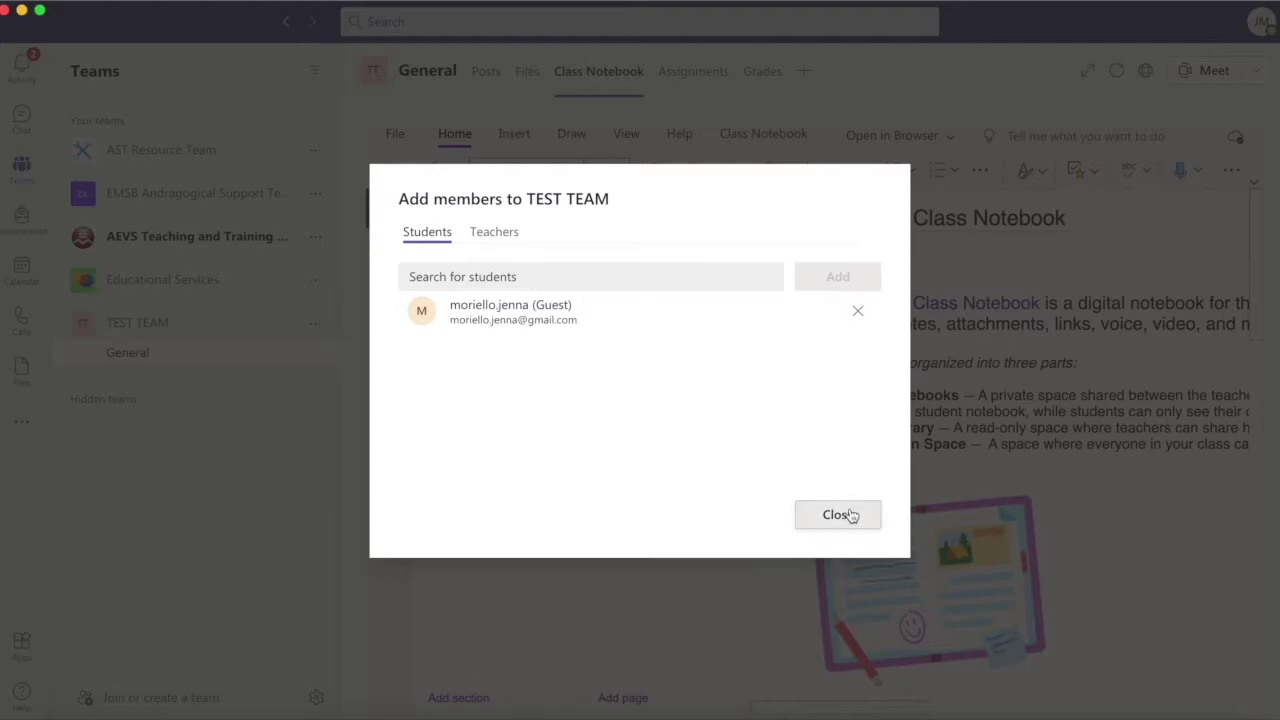
left_click(851, 515)
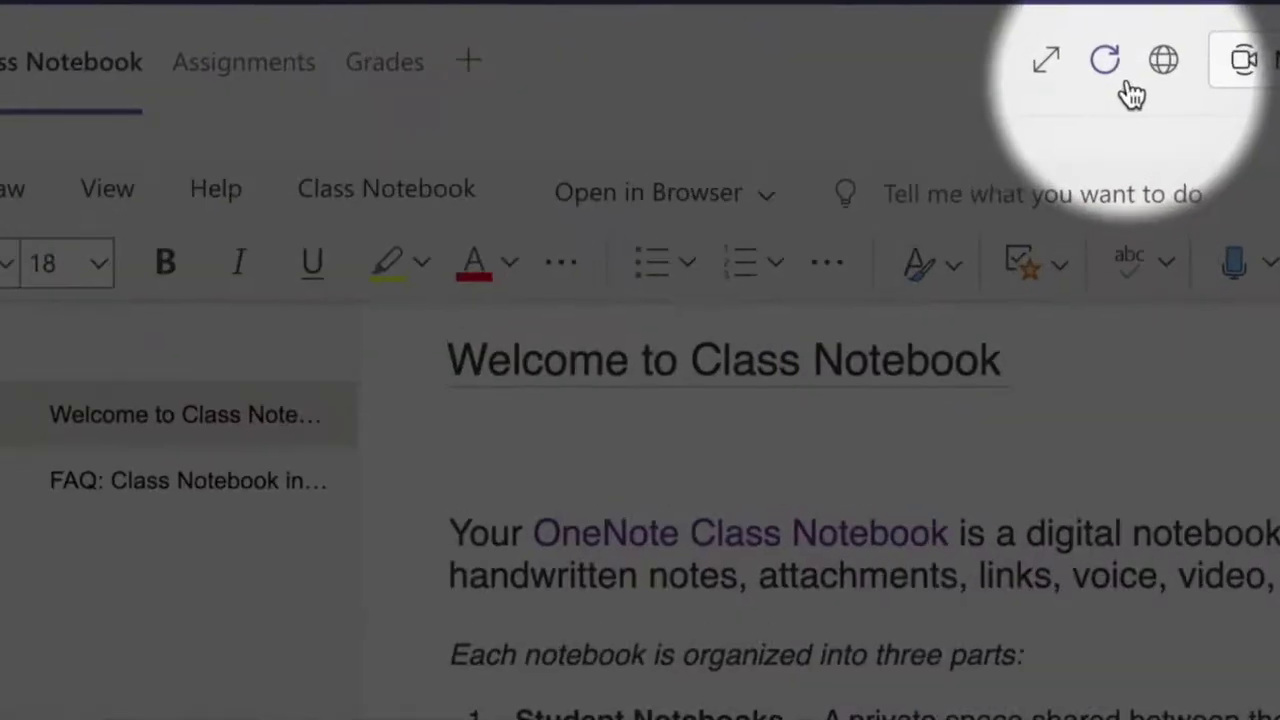
left_click(1117, 76)
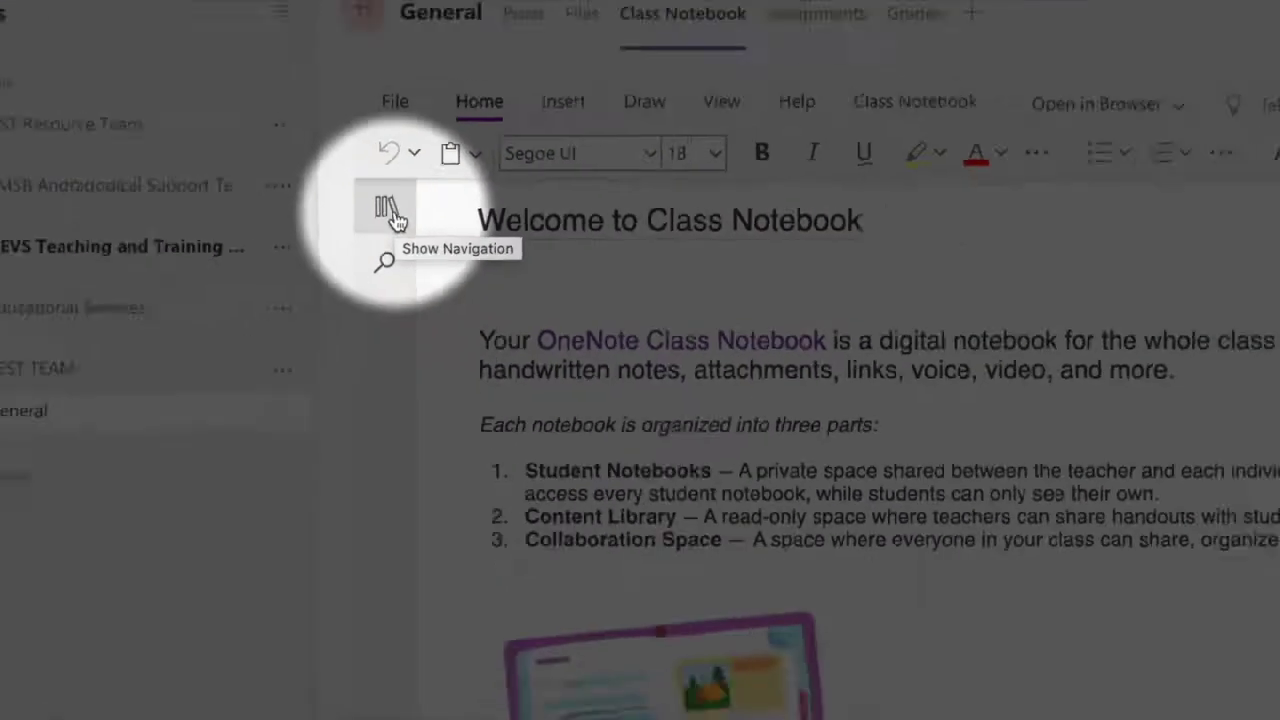
left_click(392, 214)
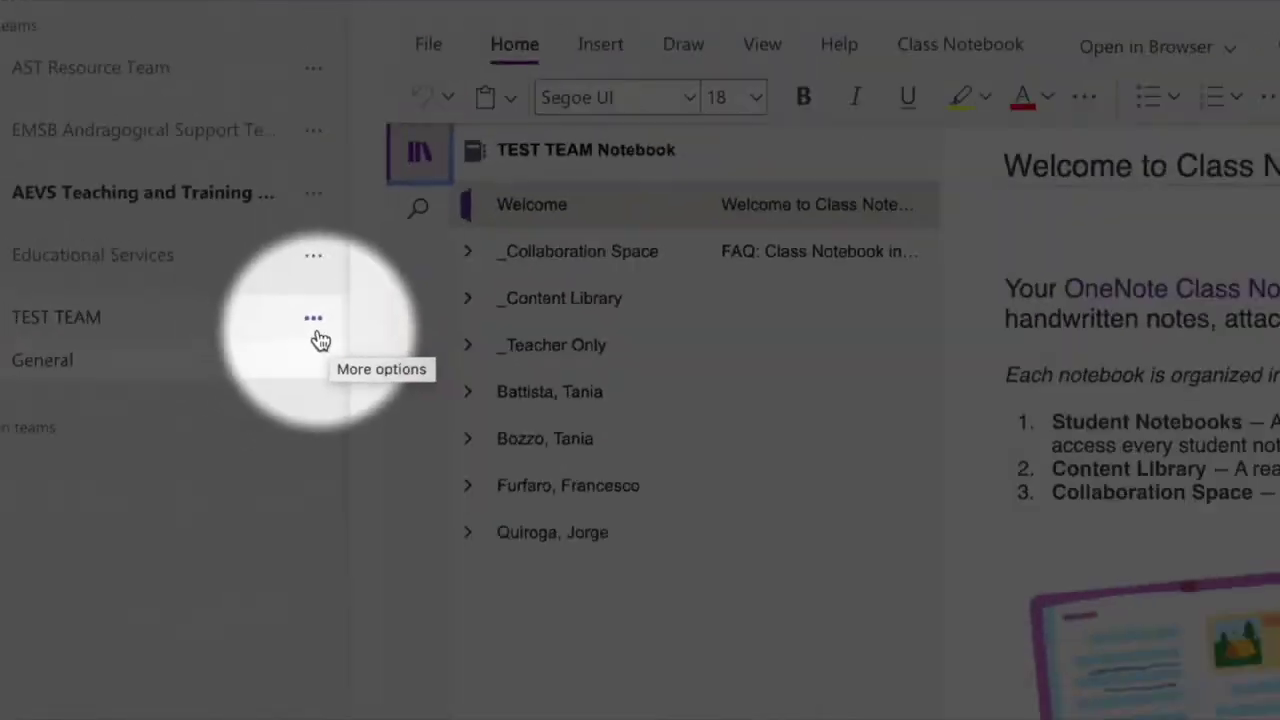
- Open the management page of TEST TEAM and remove the guest student from its members and guests
left_click(314, 322)
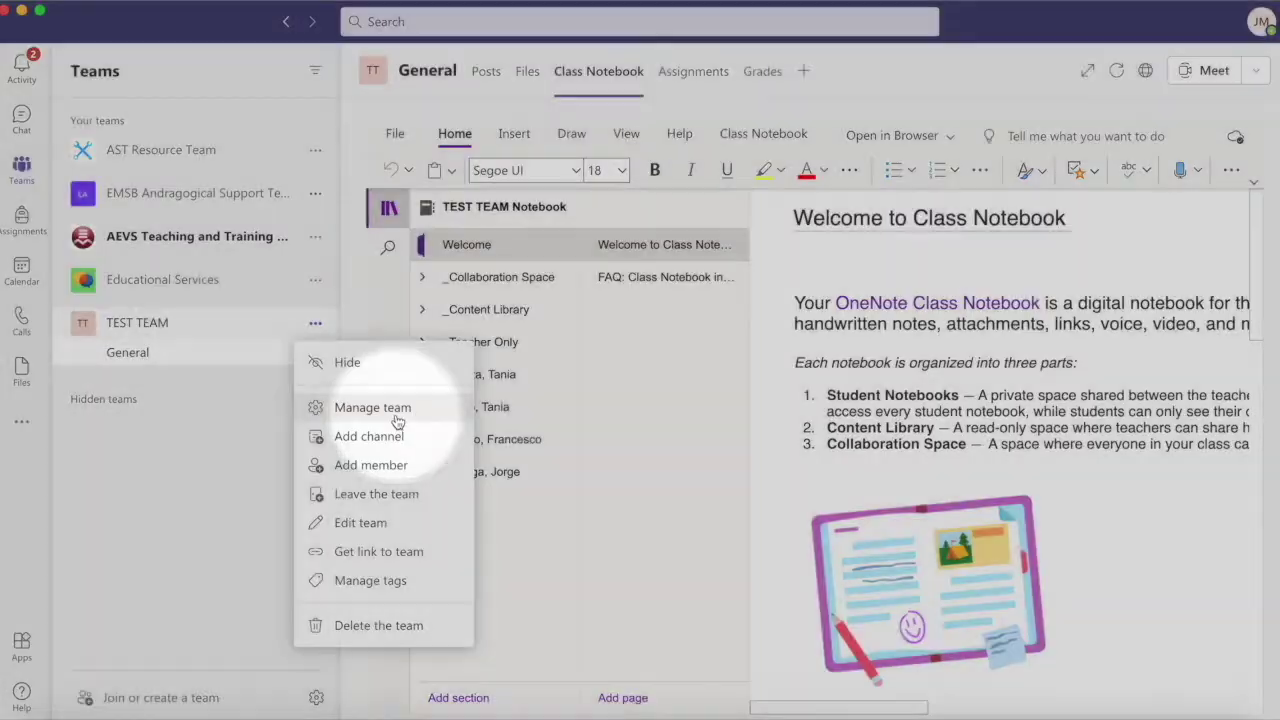
left_click(397, 421)
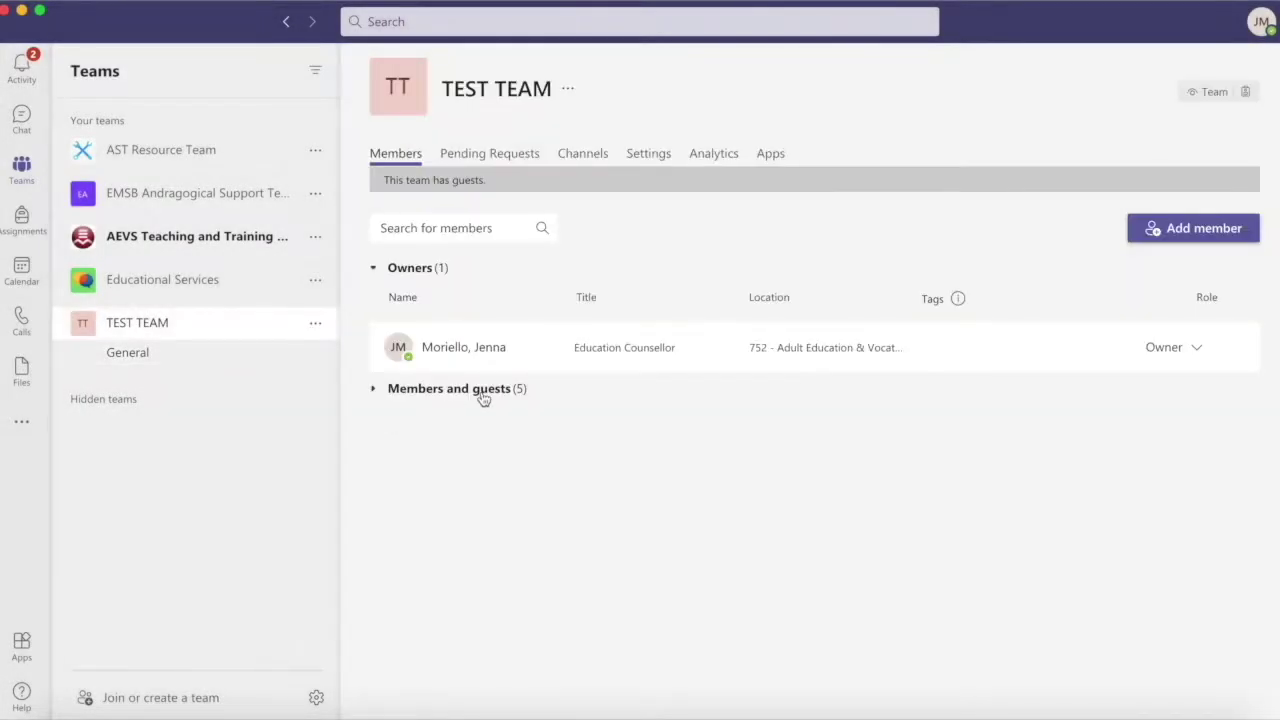
left_click(488, 394)
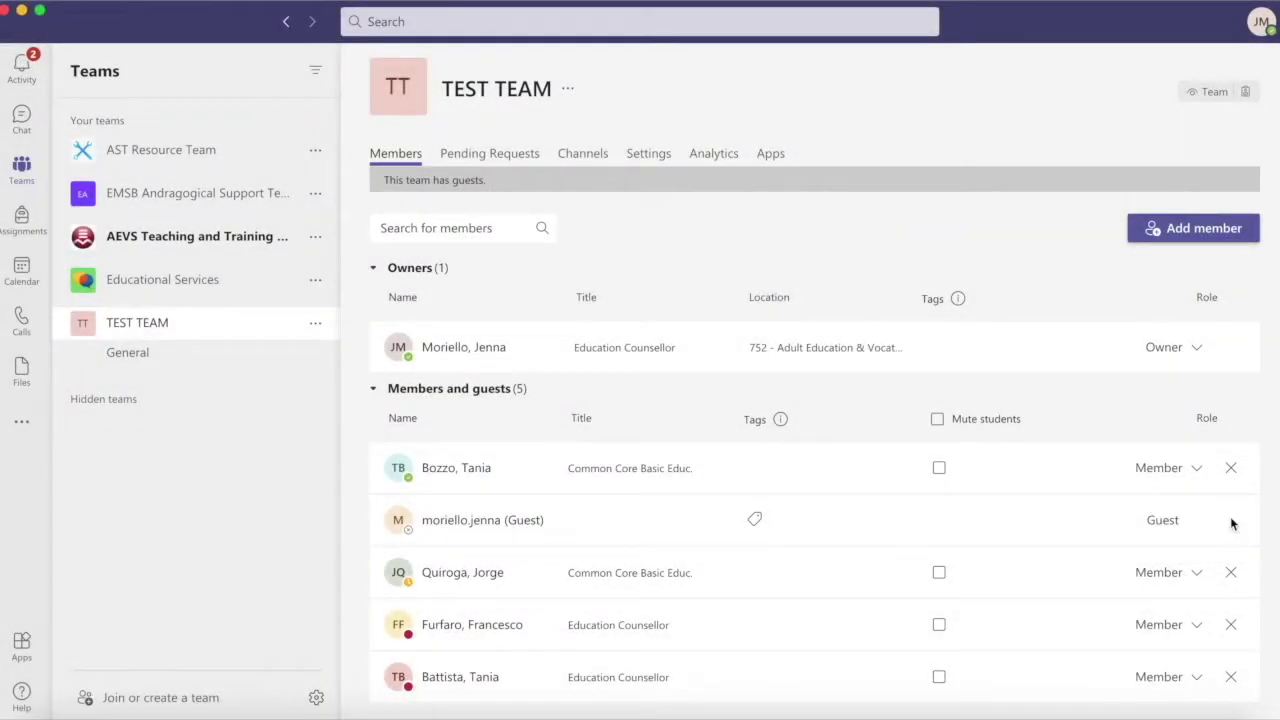
left_click(1230, 518)
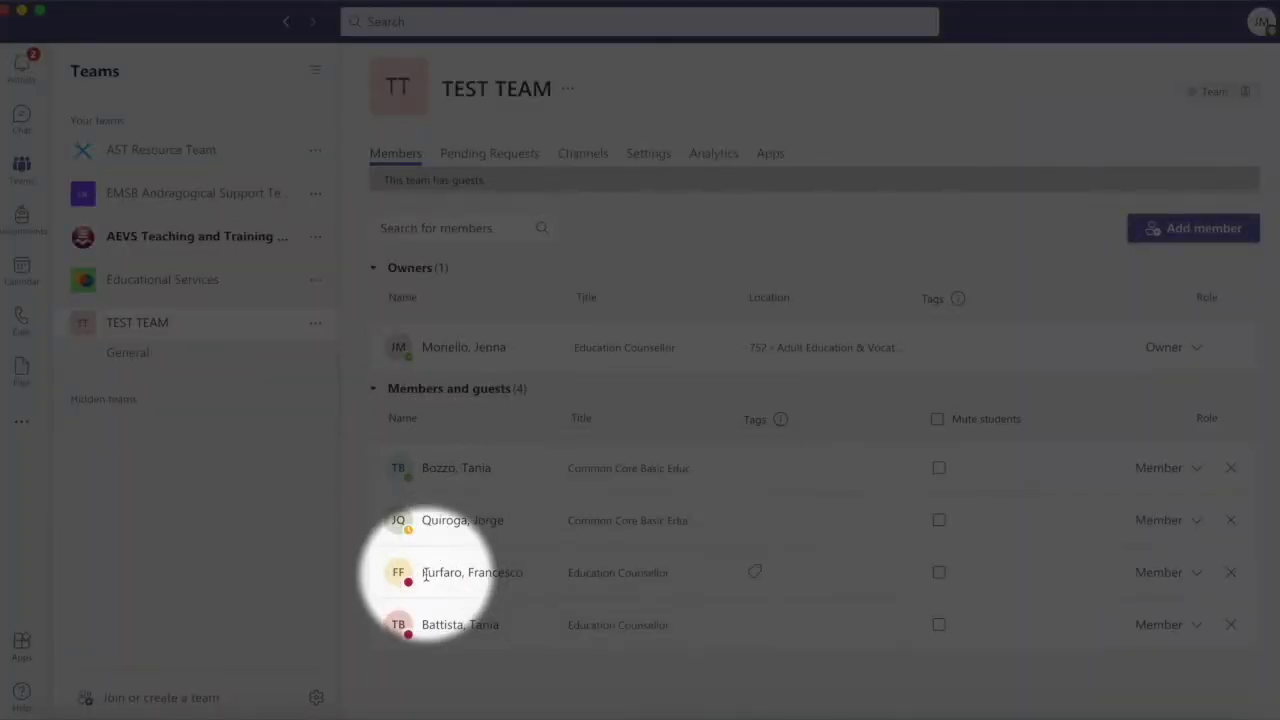
mouse_move(483, 624)
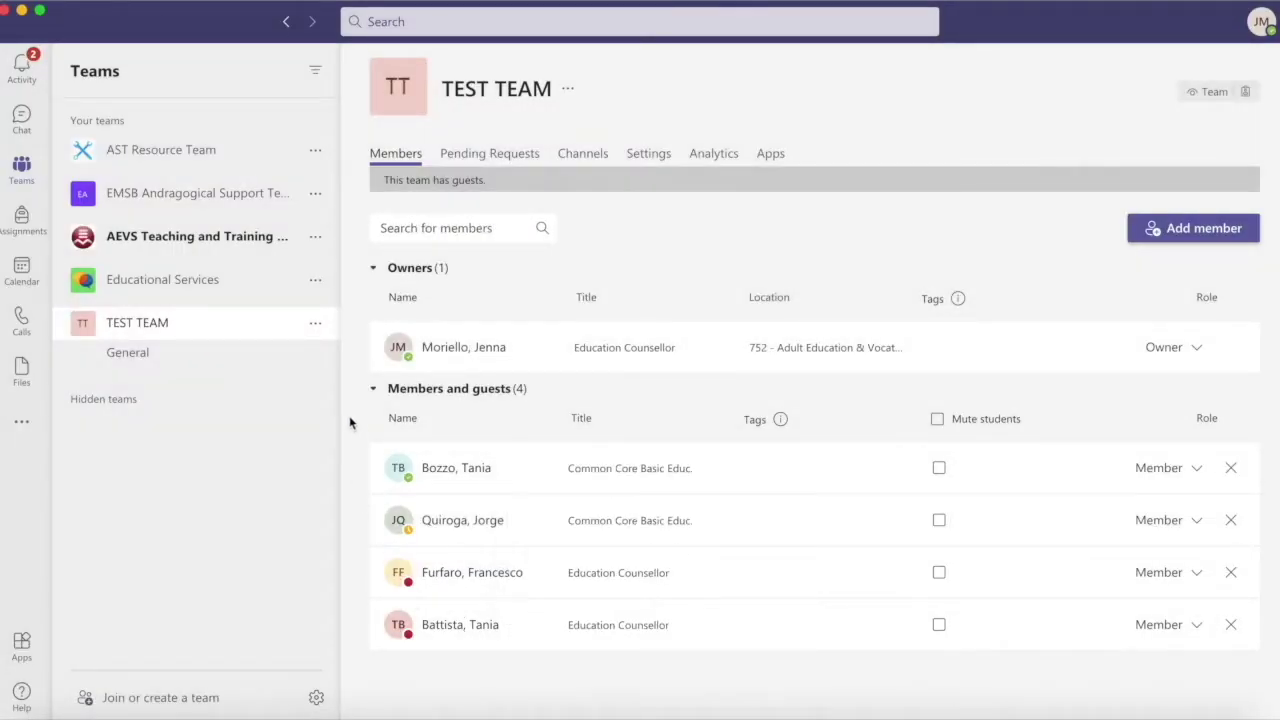
- Return to the General channel's Class Notebook and reload it with the section list displayed
left_click(125, 358)
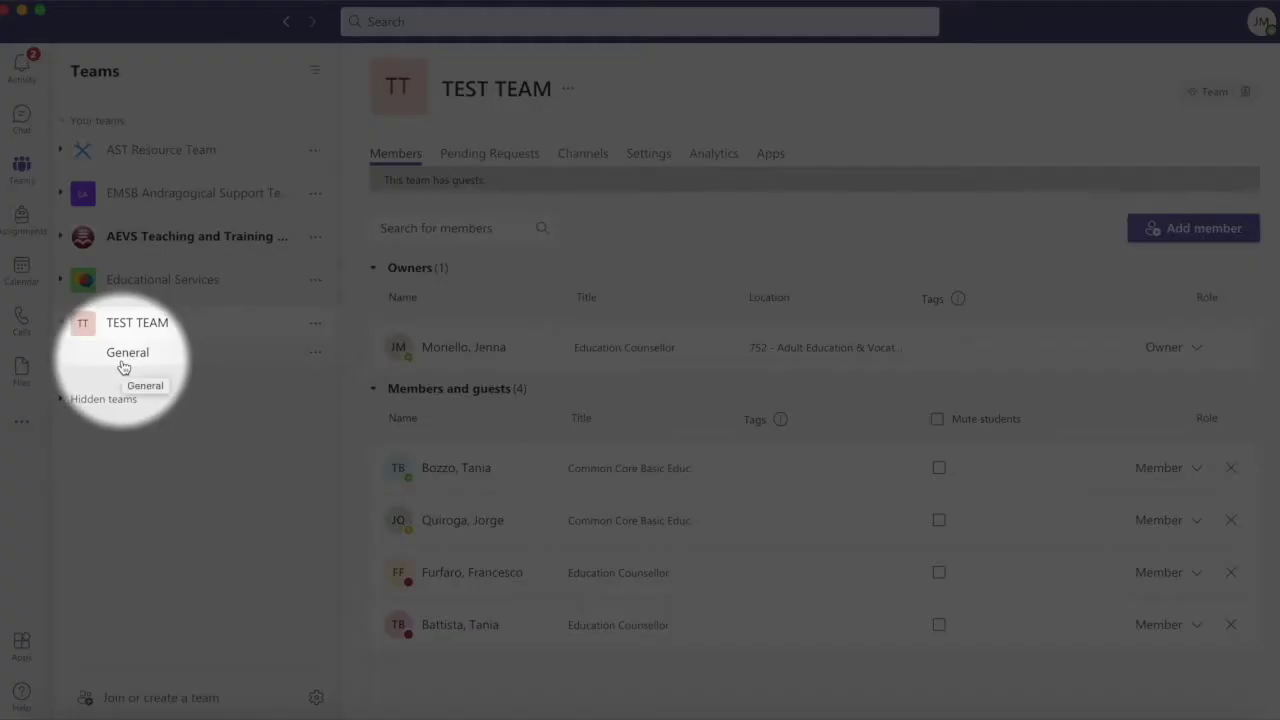
left_click(620, 84)
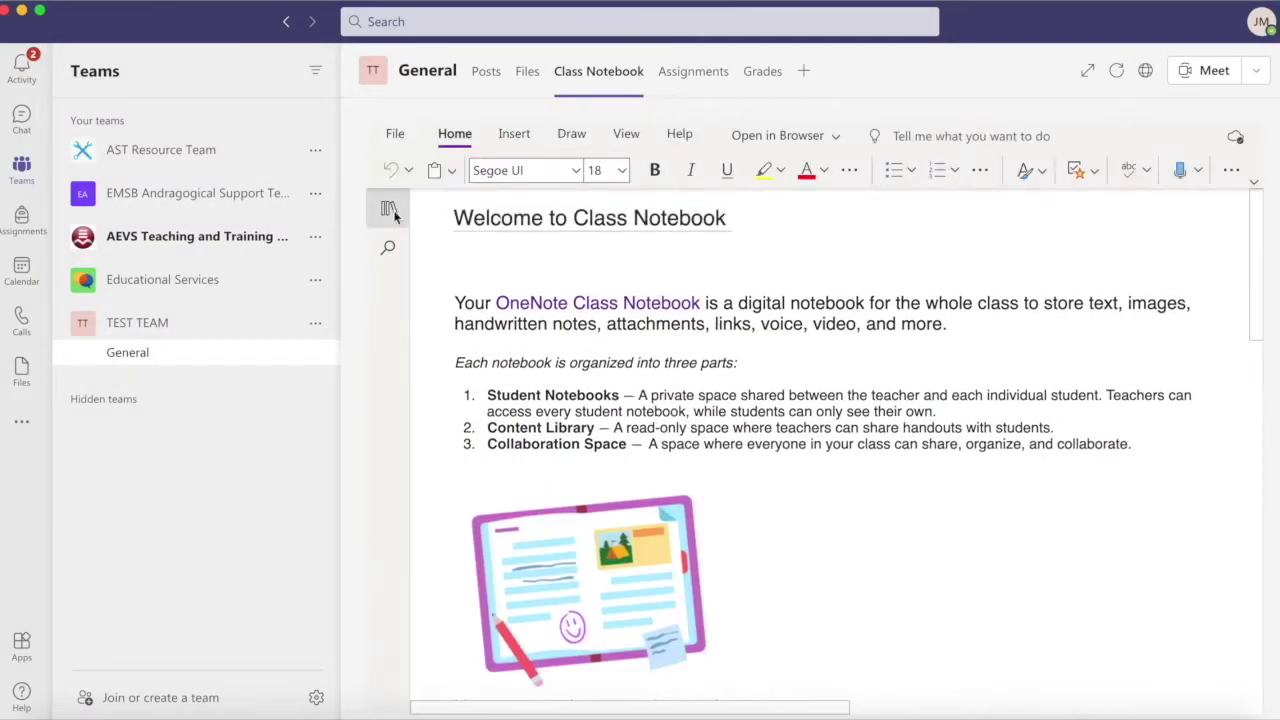
left_click(393, 215)
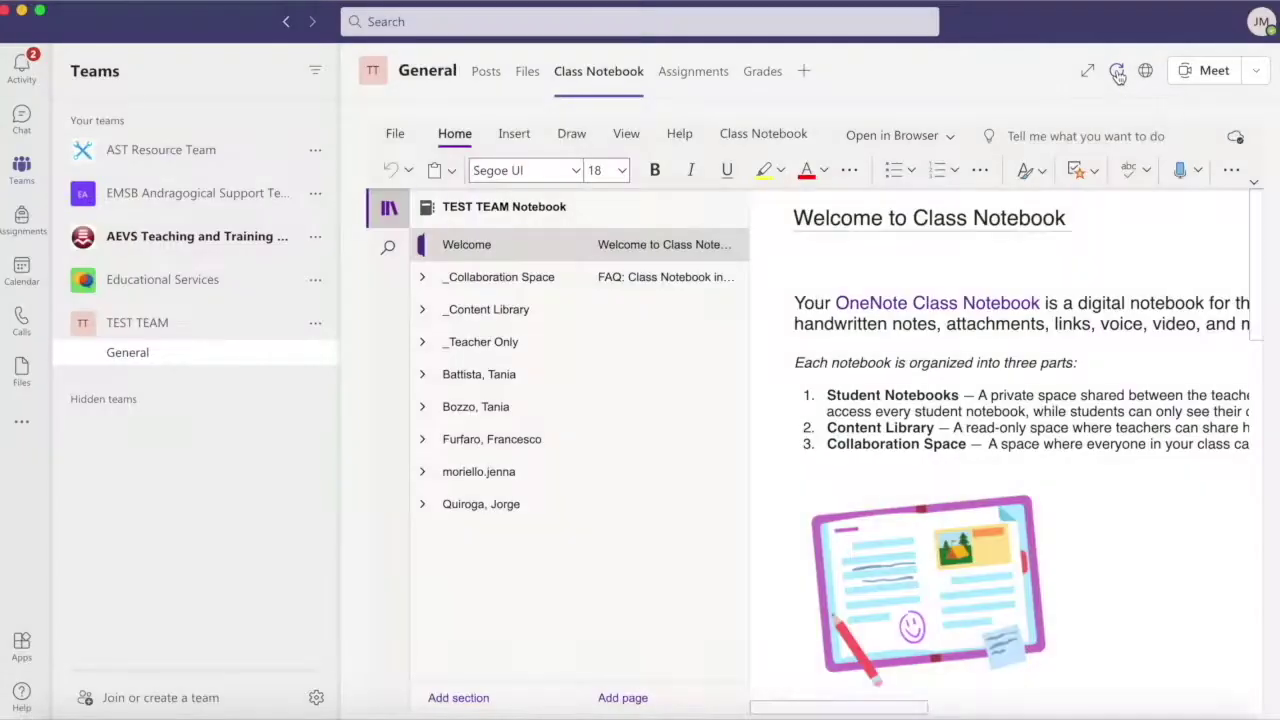
left_click(1116, 72)
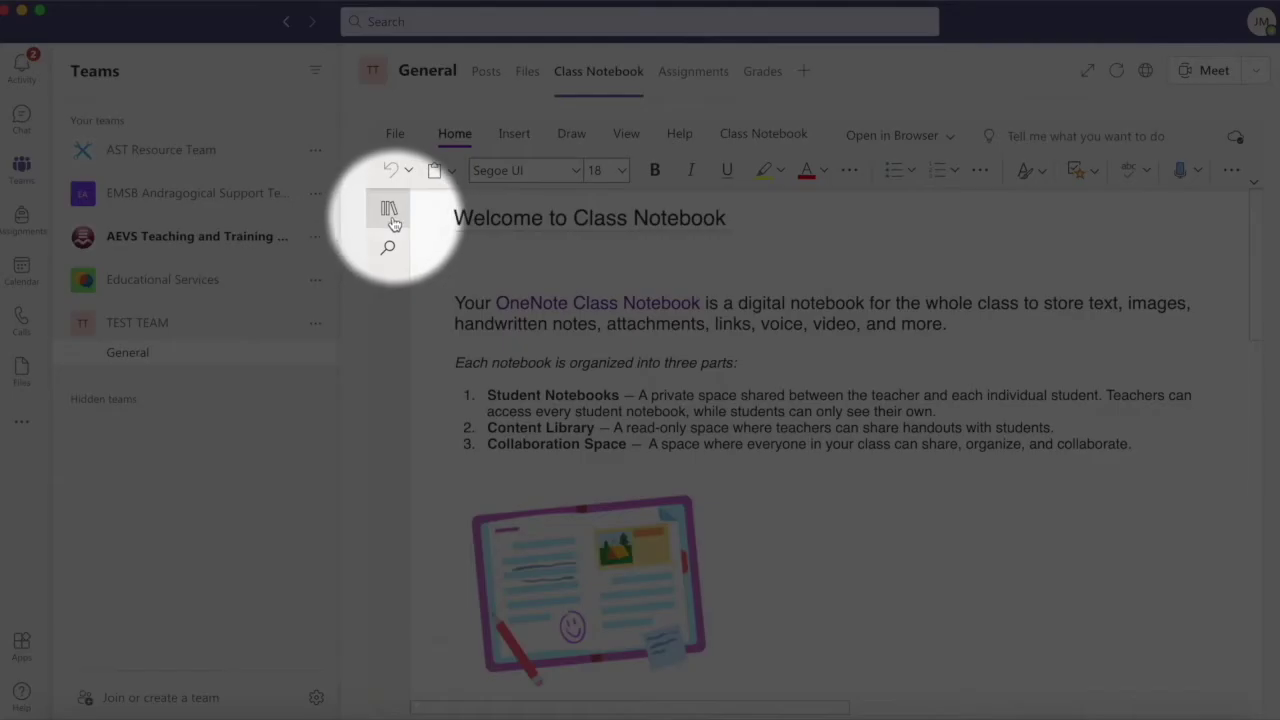
left_click(391, 214)
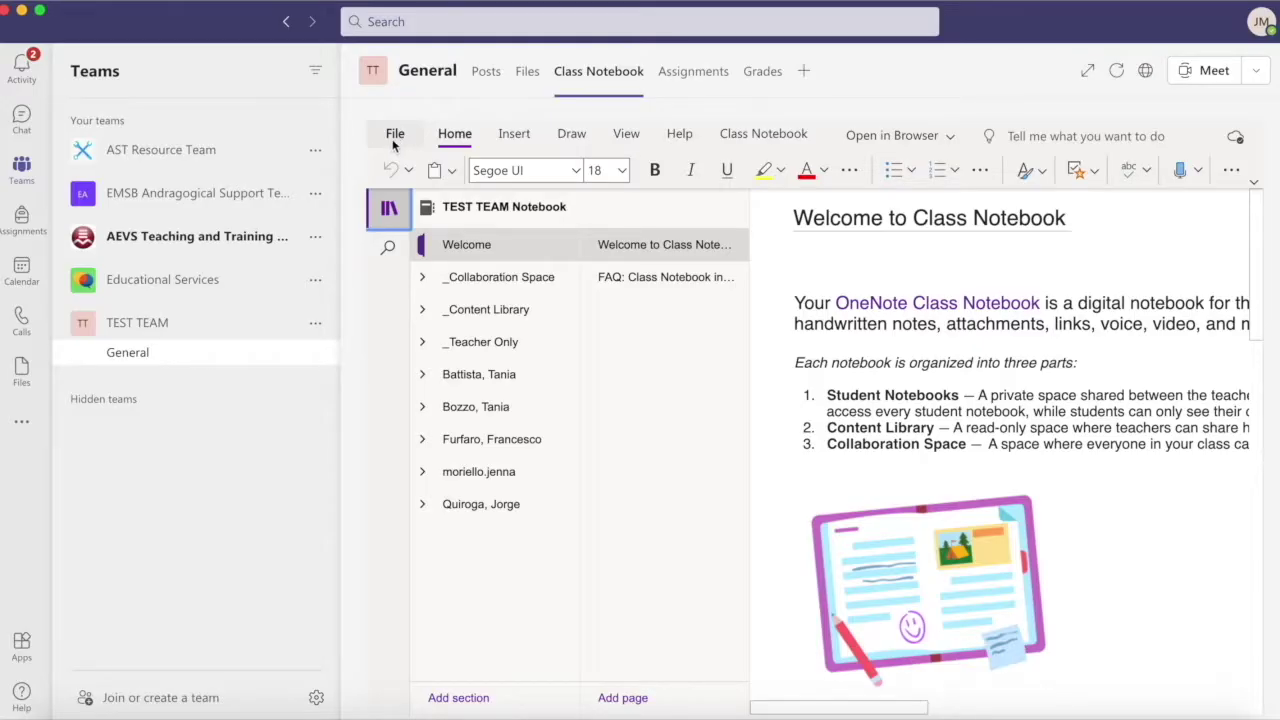
- Open the TEST TEAM Notebook in the OneNote desktop app and permanently delete the removed guest student's section group
left_click(393, 137)
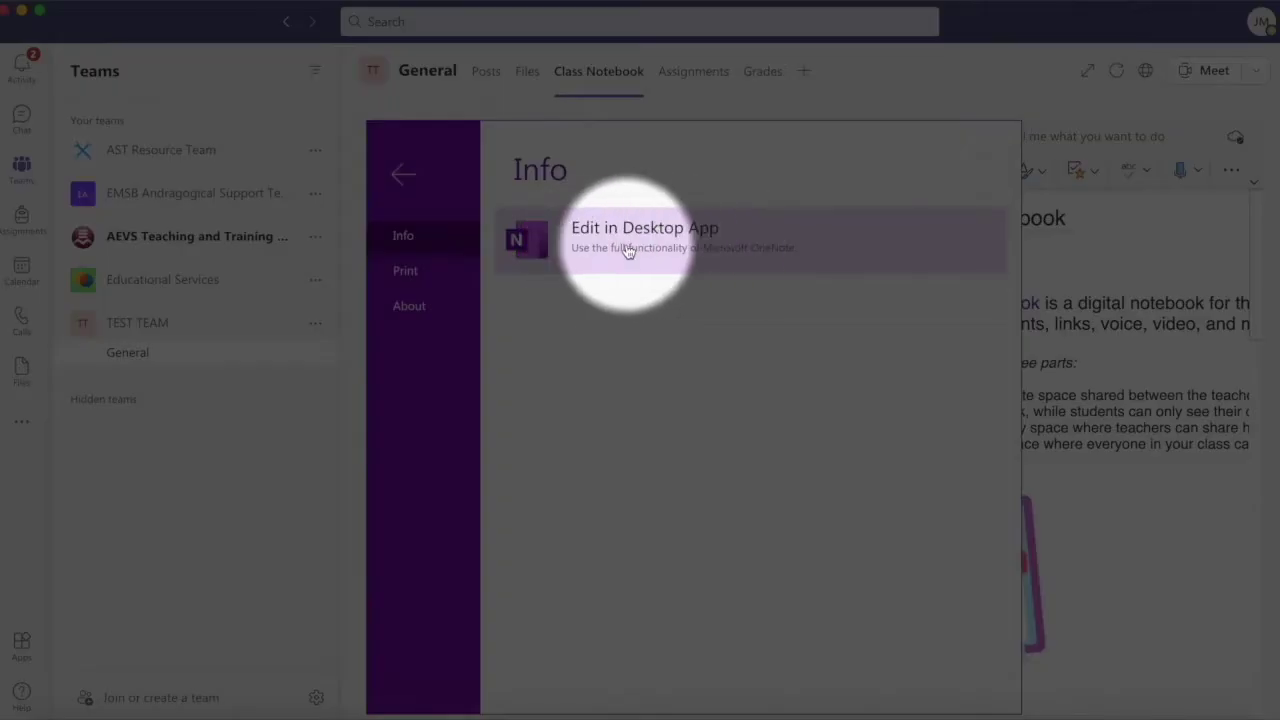
left_click(592, 254)
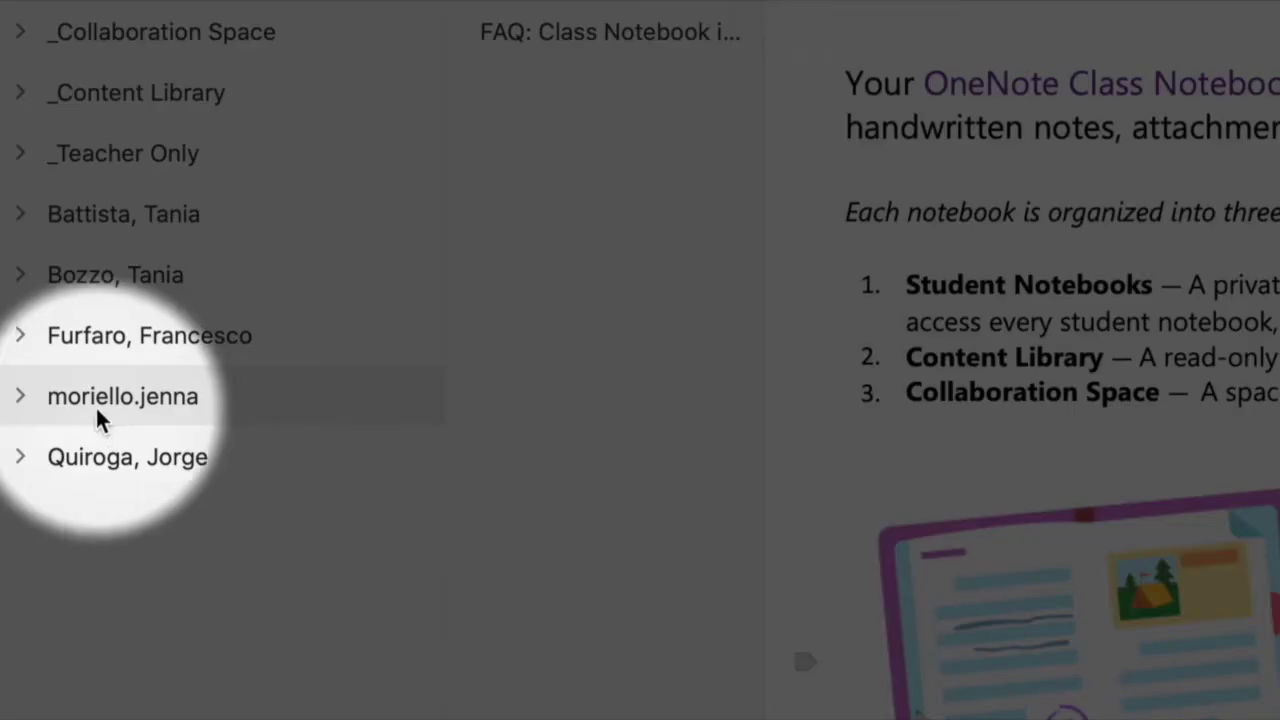
right_click(108, 402)
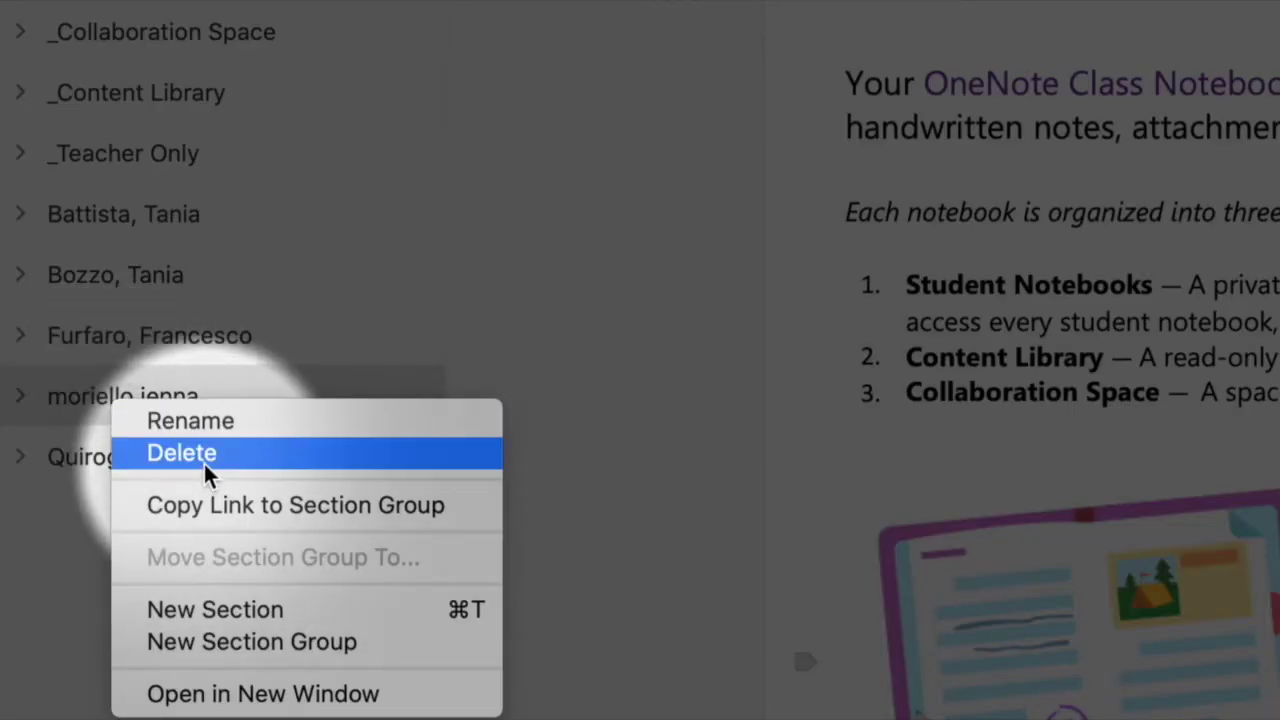
left_click(203, 461)
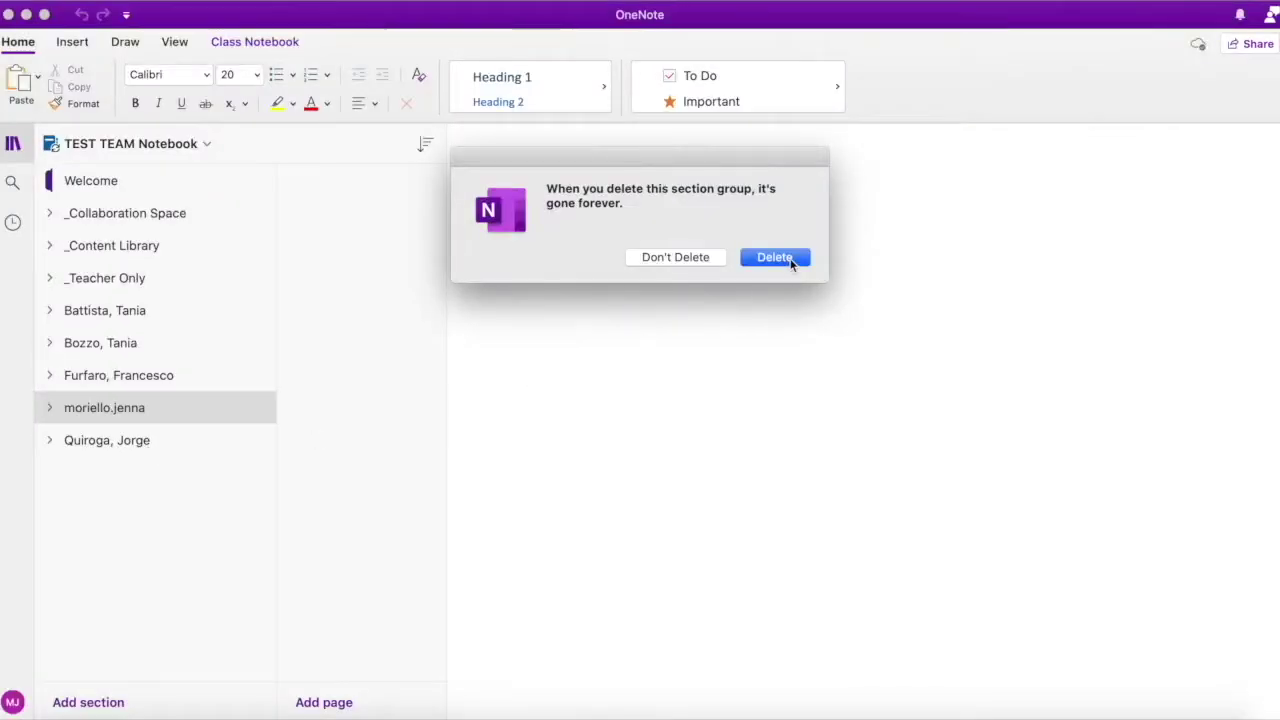
left_click(777, 257)
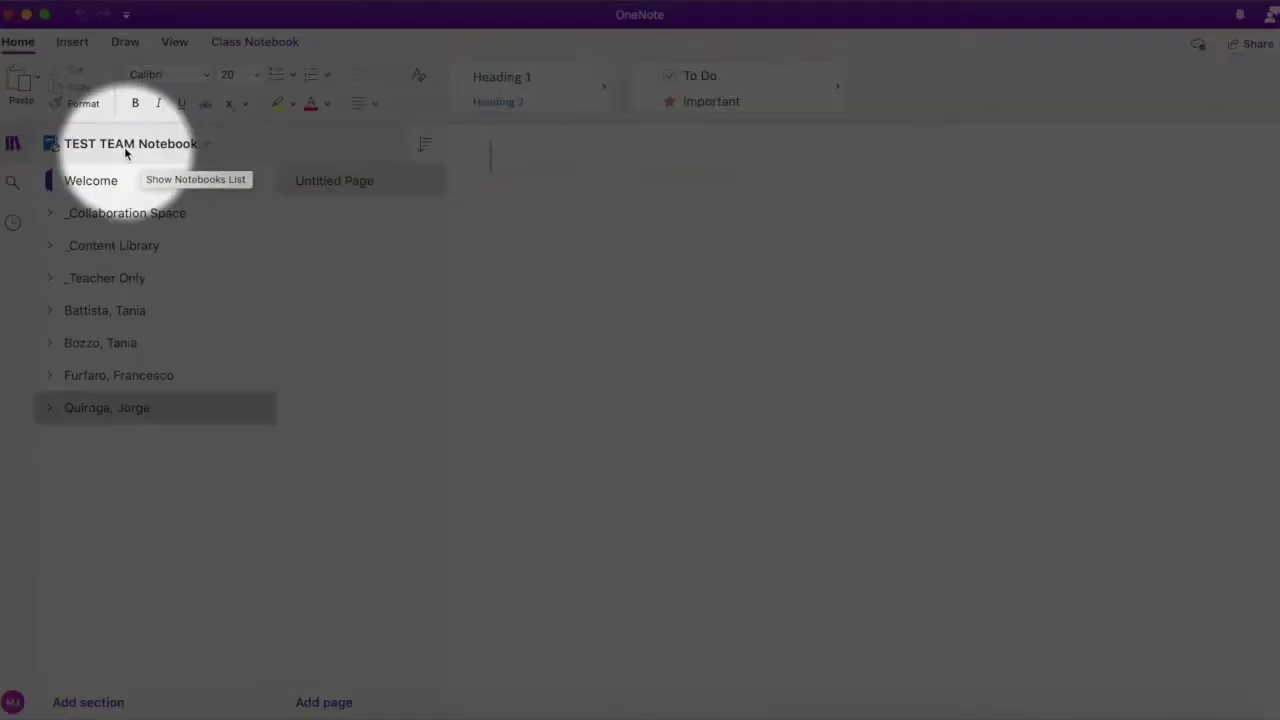
- Sync the TEST TEAM Notebook and close the OneNote window
right_click(126, 150)
left_click(148, 172)
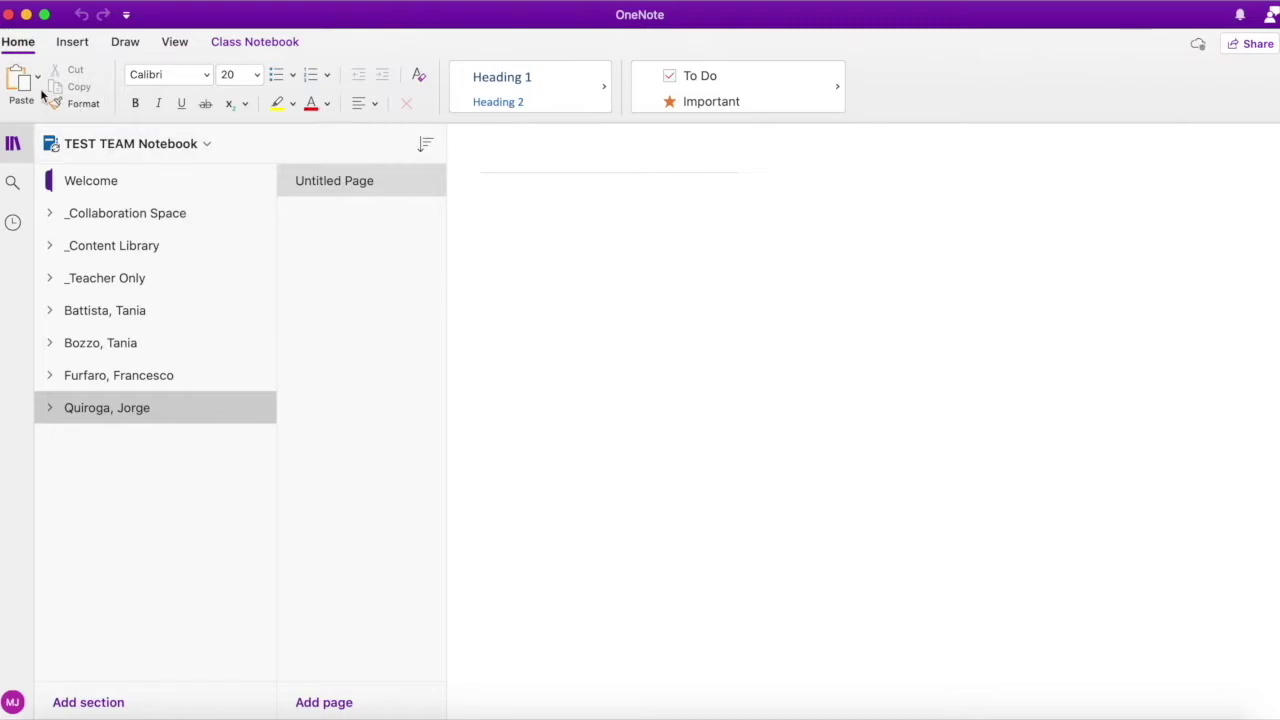
left_click(8, 14)
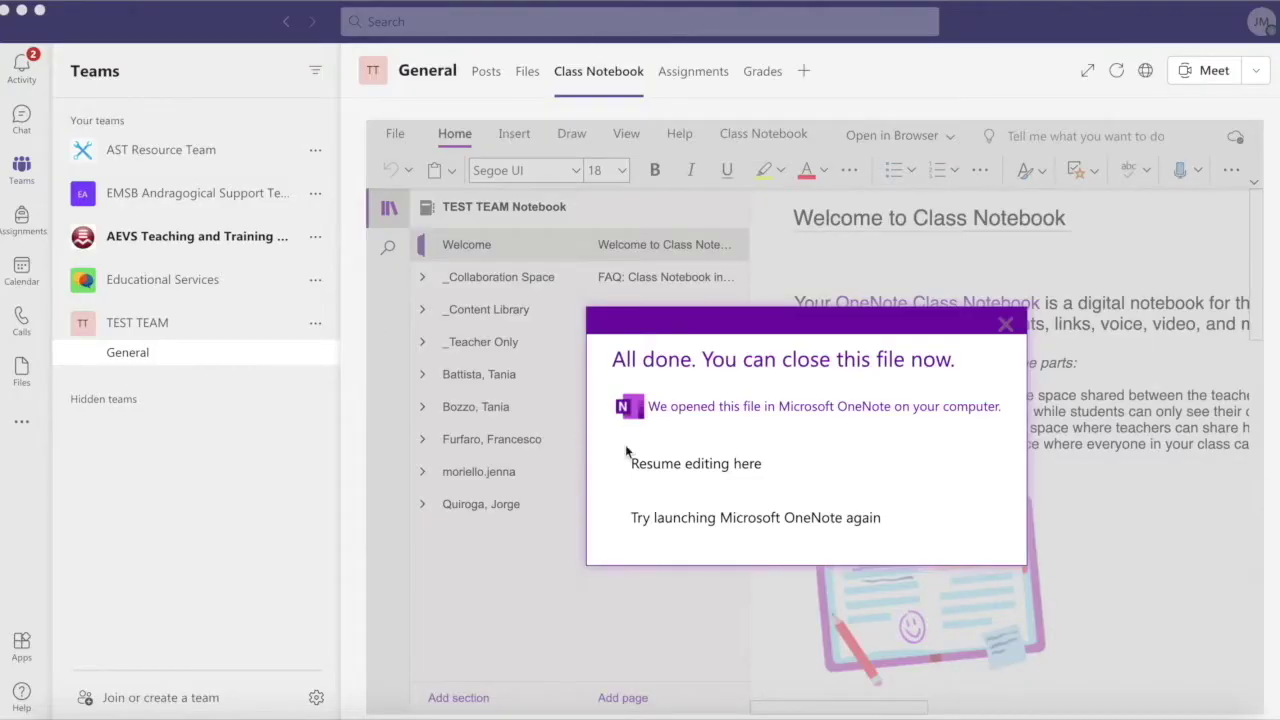
- Resume editing the notebook in Teams and reload it to check the remaining student sections
left_click(705, 465)
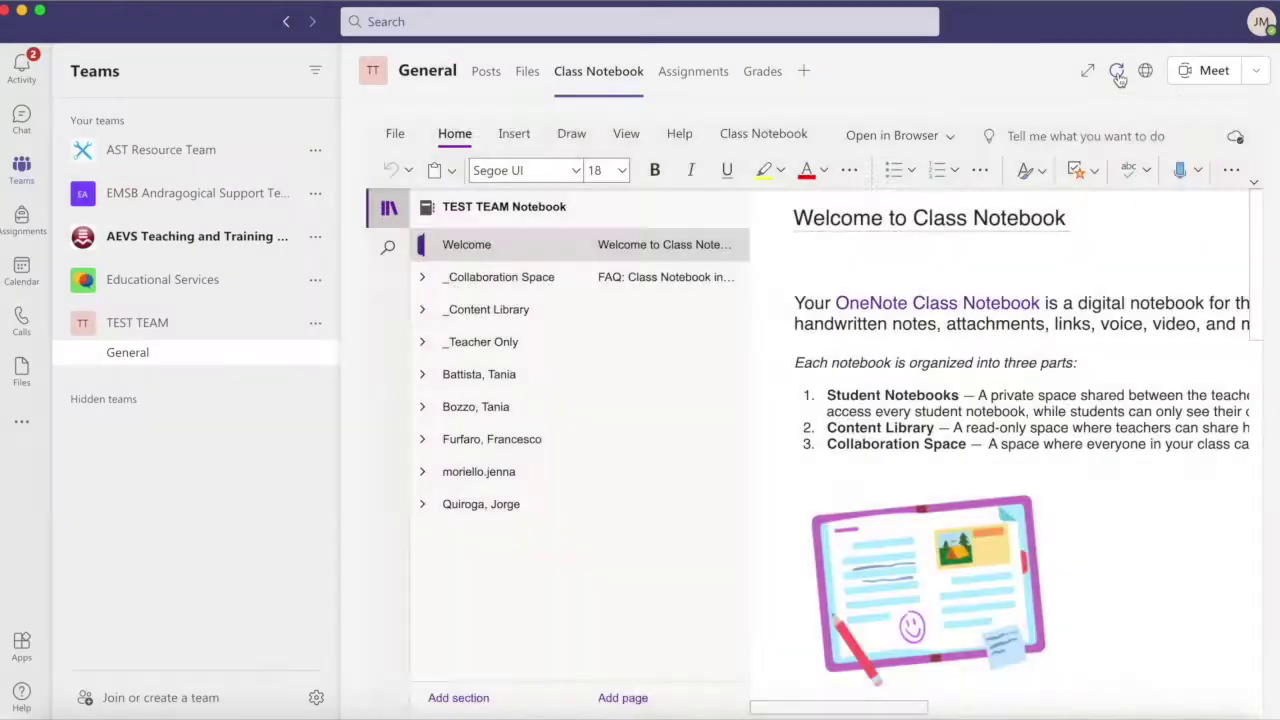
left_click(1116, 72)
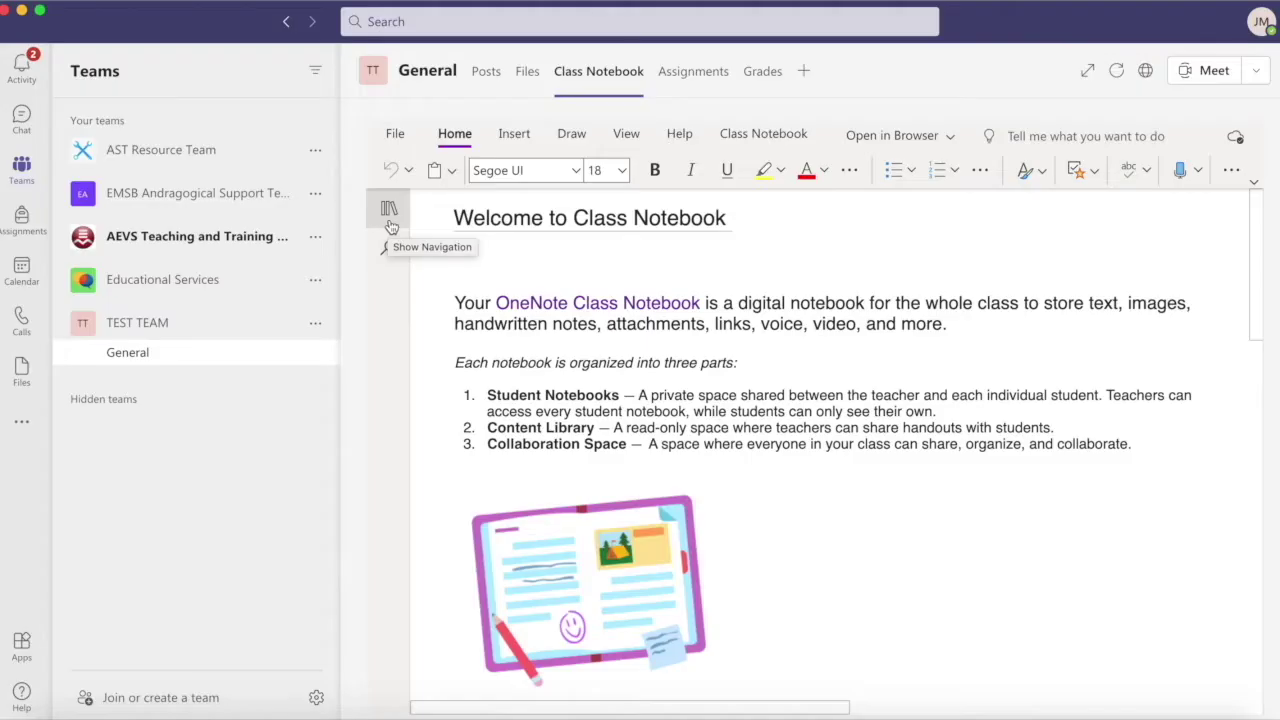
left_click(390, 224)
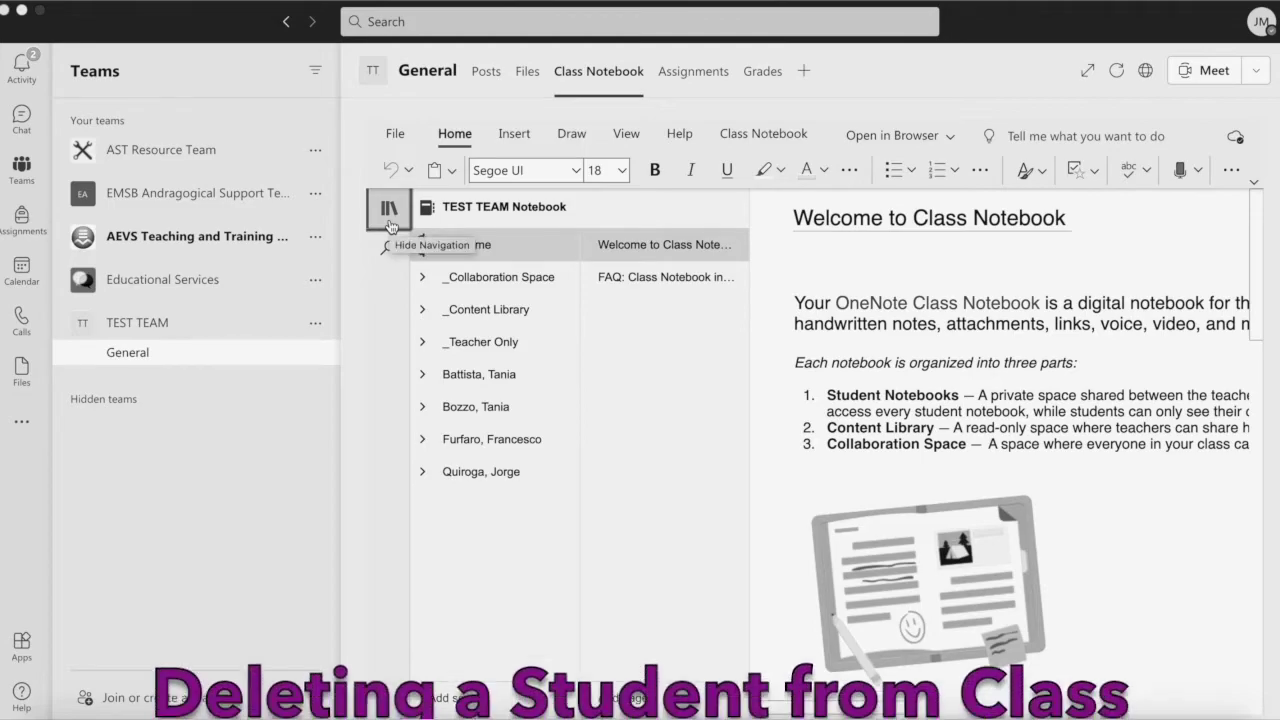